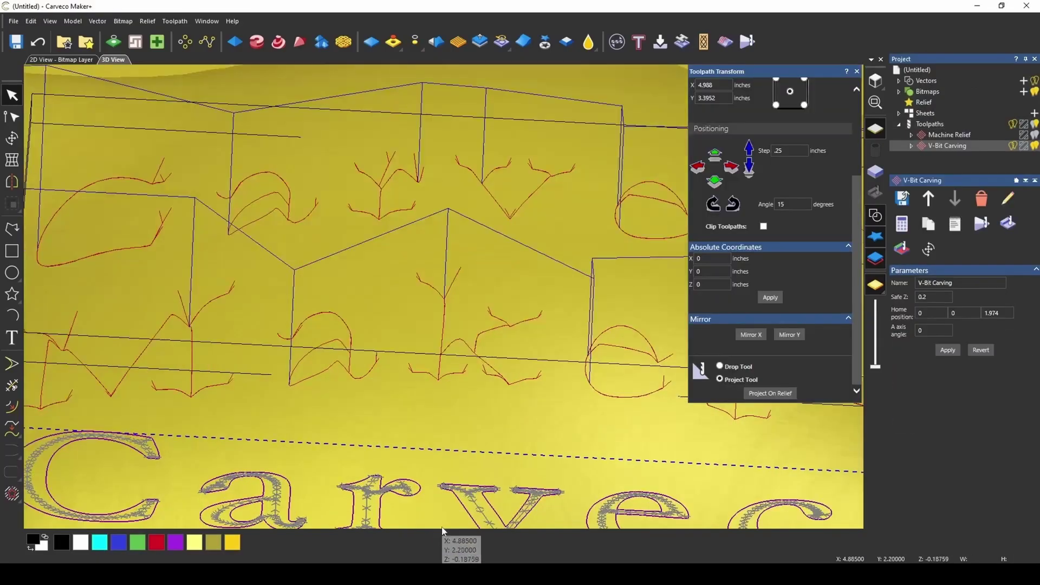
Step: Orbit the view to inspect the numbered toolpath panels from the side
left_click_drag(443, 533, 368, 447)
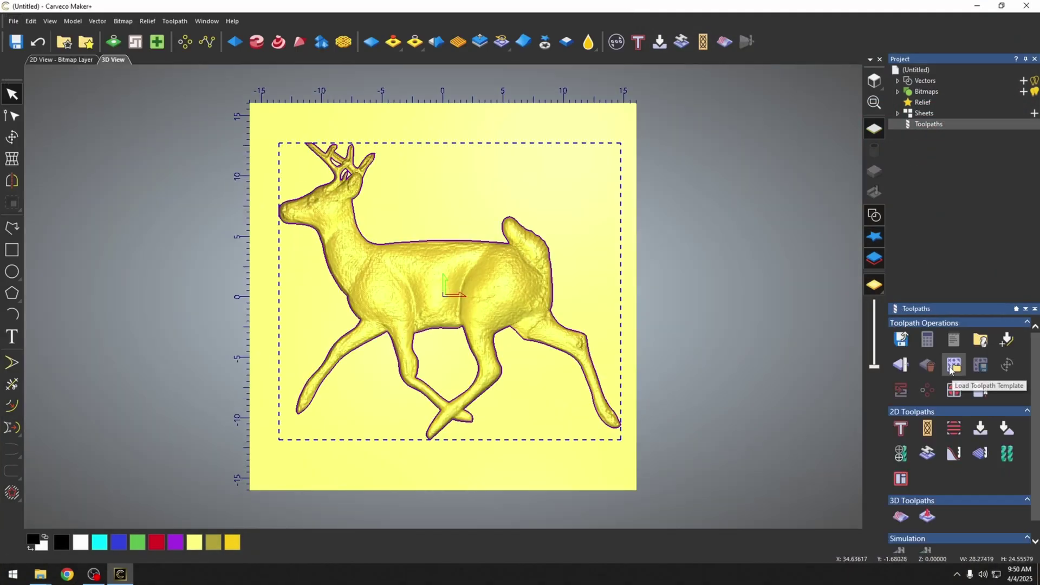
Step: Load the 3d Relief Models.tpl template and open the Machine Relief toolpath settings
left_click(951, 370)
left_click(140, 133)
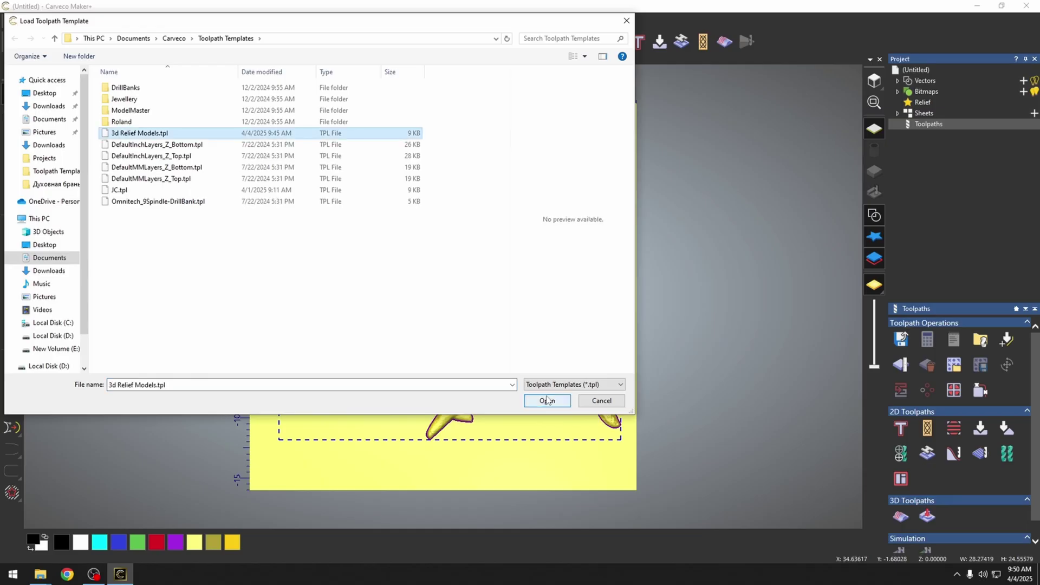
left_click(547, 401)
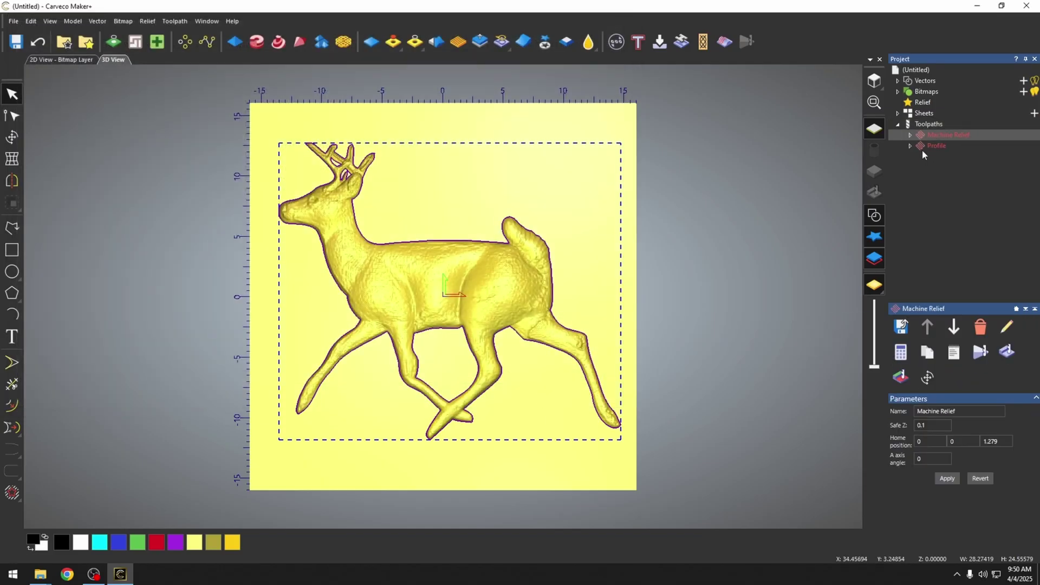
double_click(944, 137)
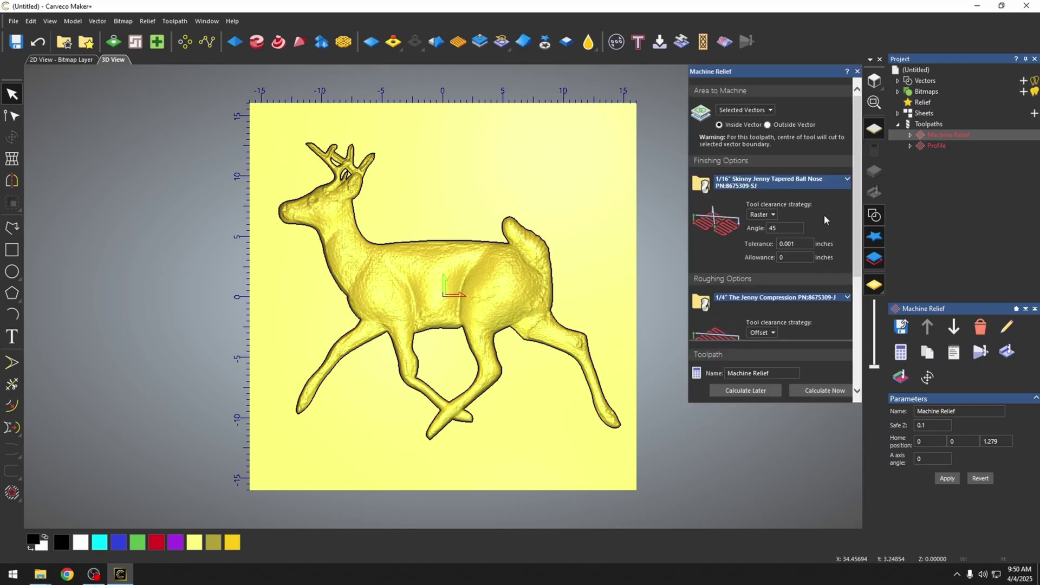
scroll(810, 203, "down", 3)
scroll(810, 205, "down", 2)
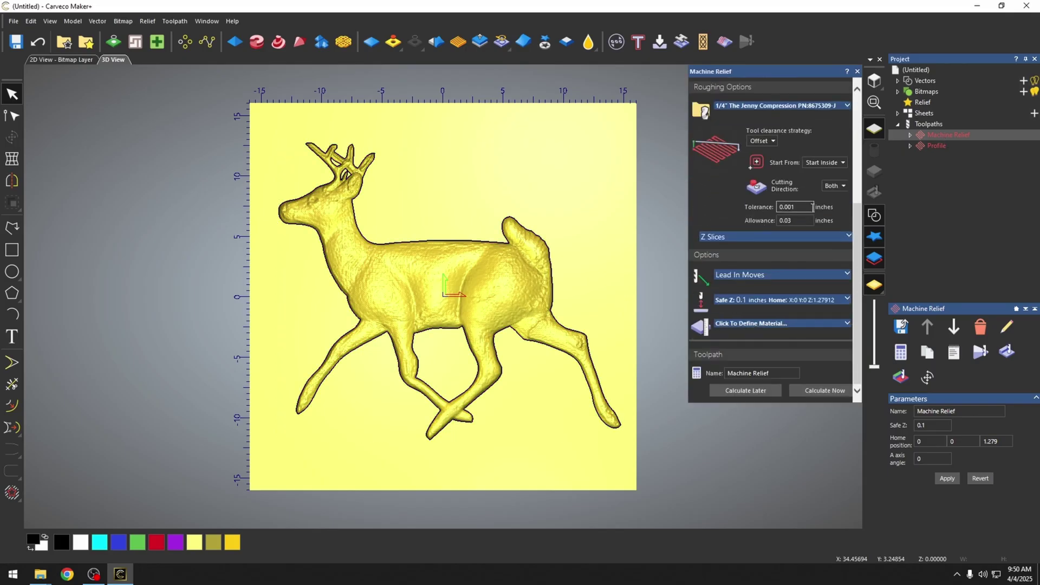
scroll(812, 208, "up", 5)
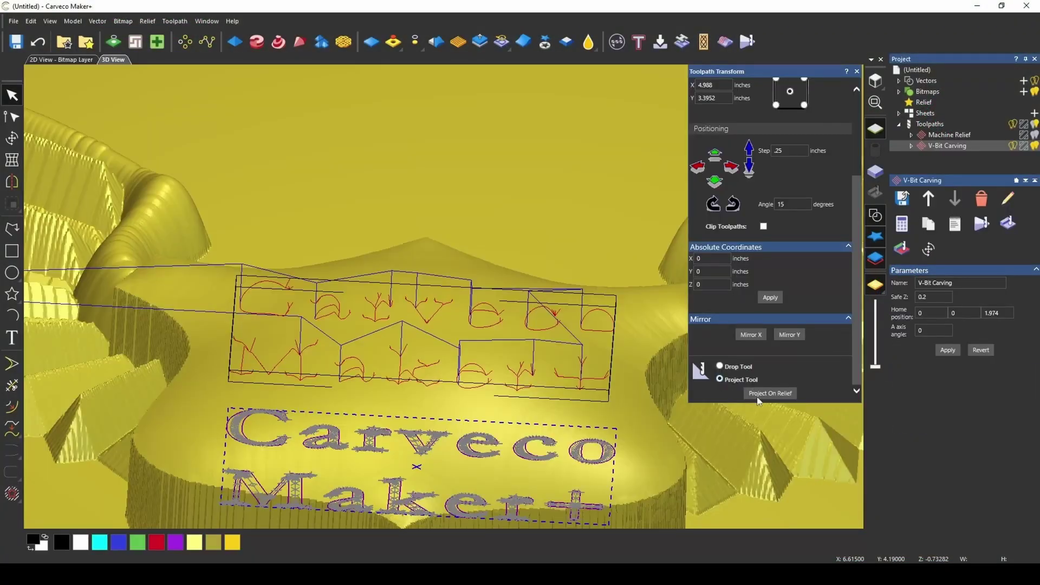
Step: Project the 'Carveco Maker+' lettering toolpath onto the relief and check it follows the surface
left_click(758, 396)
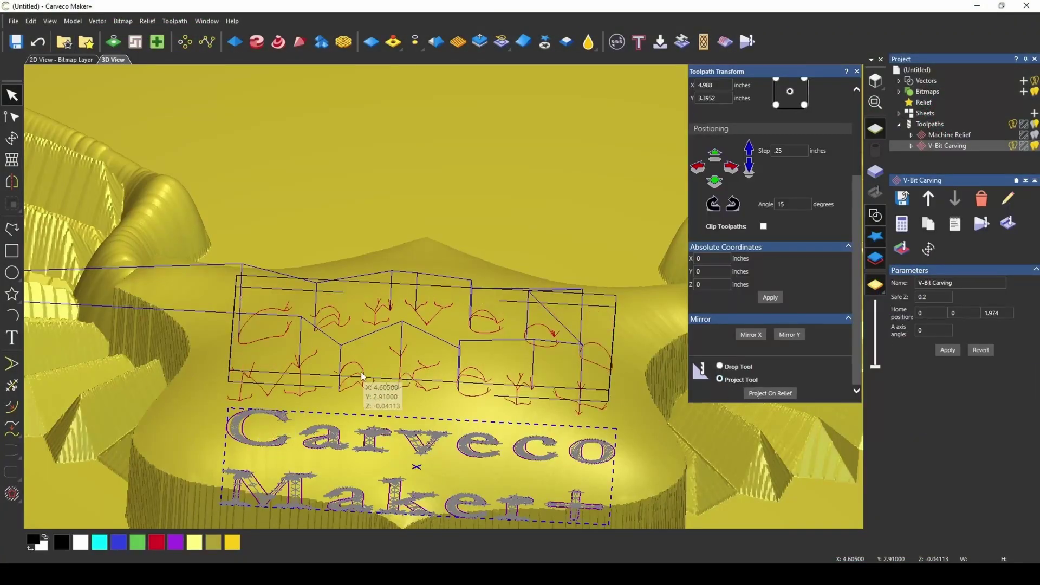
scroll(363, 375, "up", 3)
left_click_drag(407, 465, 441, 371)
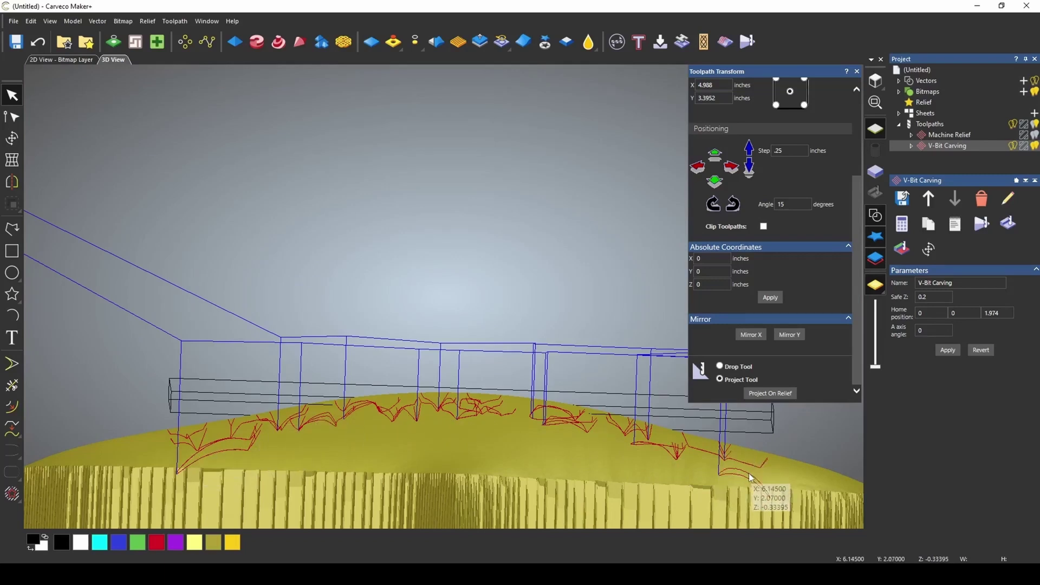
left_click_drag(749, 477, 993, 254)
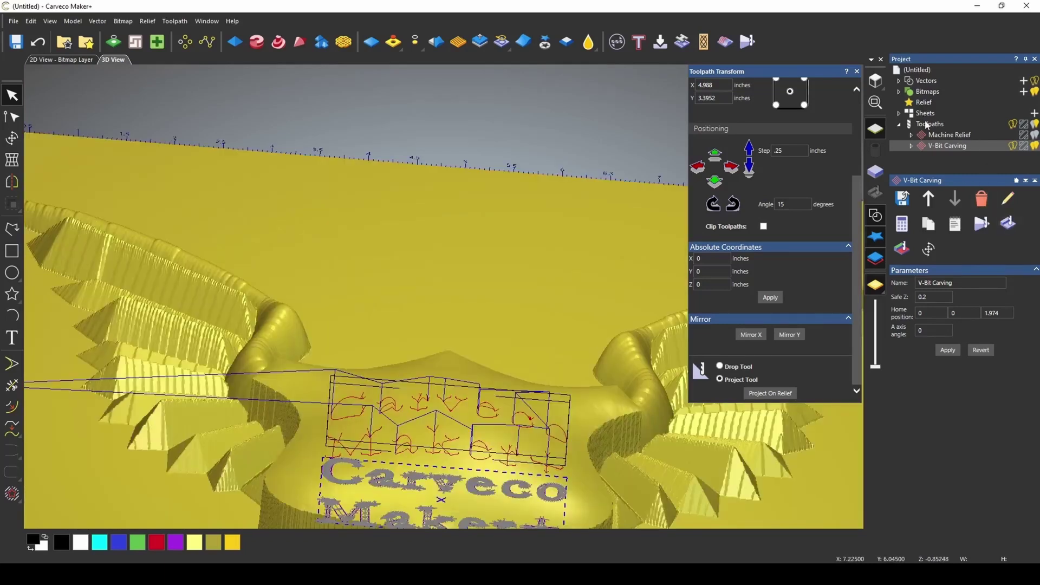
Step: Simulate all toolpaths on the whole model and inspect the carved lettering
left_click(929, 124)
left_click(901, 425)
left_click(561, 377)
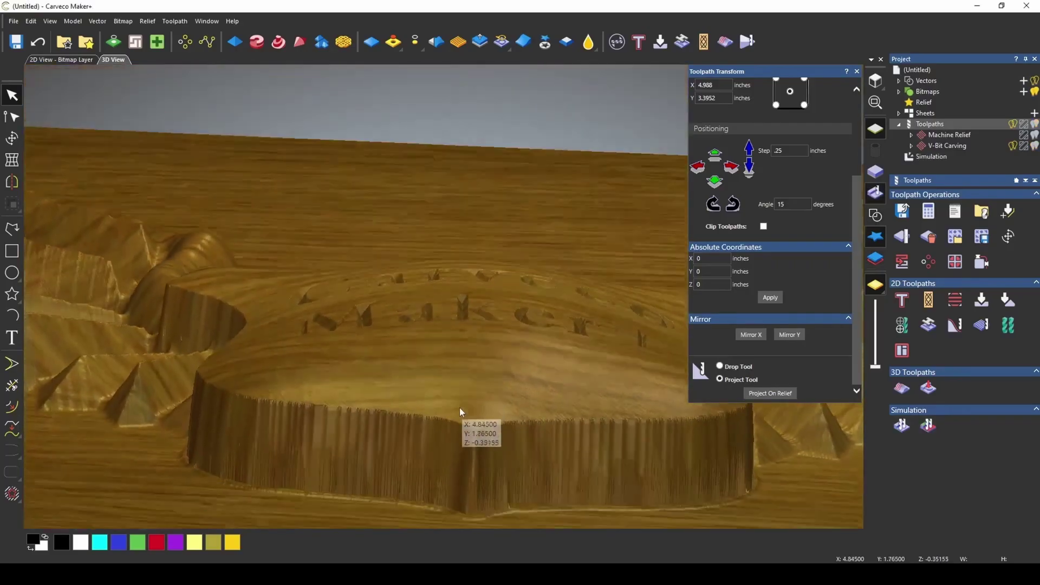
left_click_drag(460, 408, 430, 464)
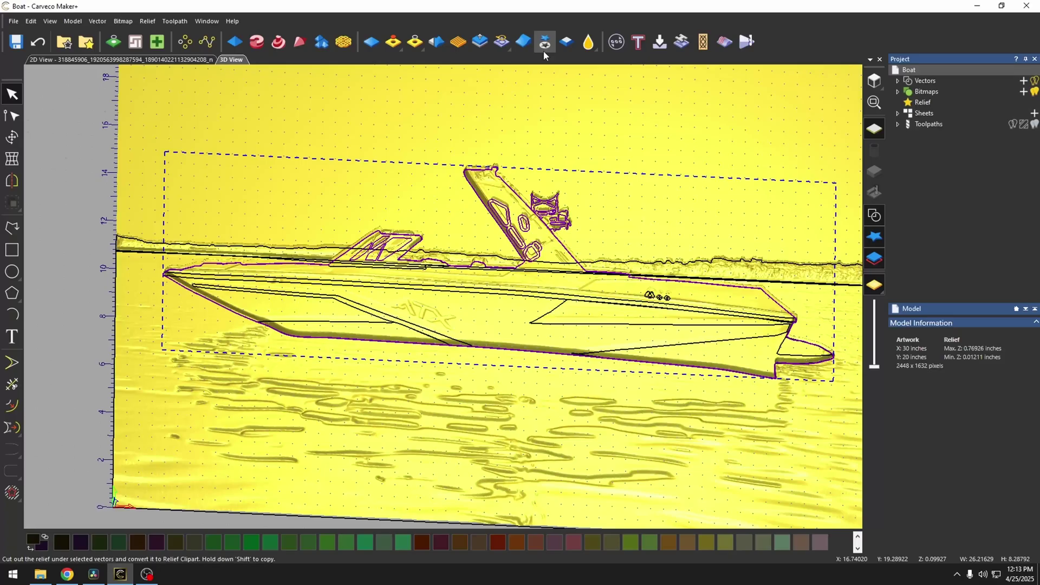
Step: Cut the boat out as clipart, then resize and shift the sign base to fit the board
left_click(544, 42)
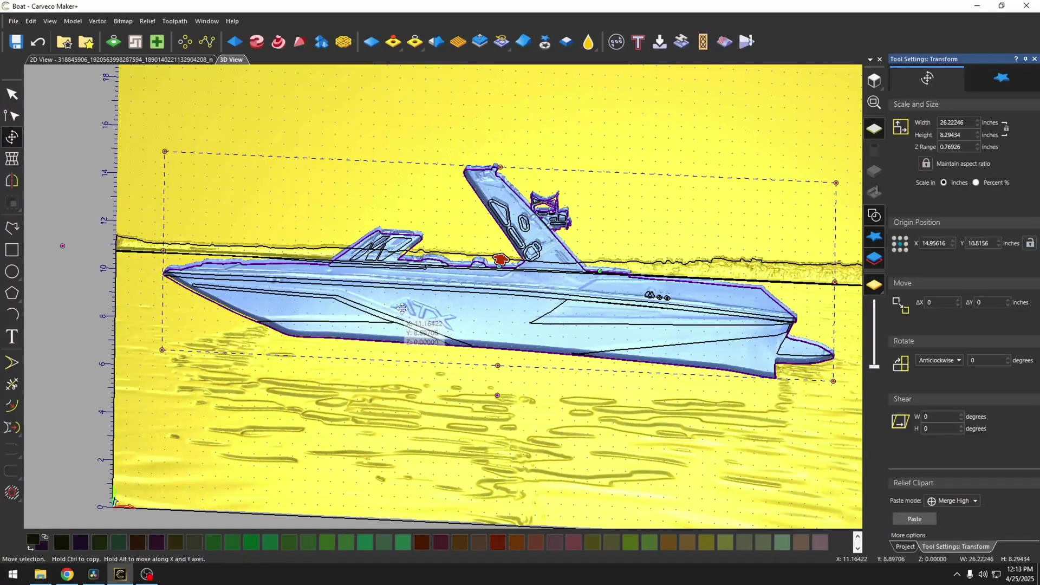
middle_click_drag(401, 309, 407, 361)
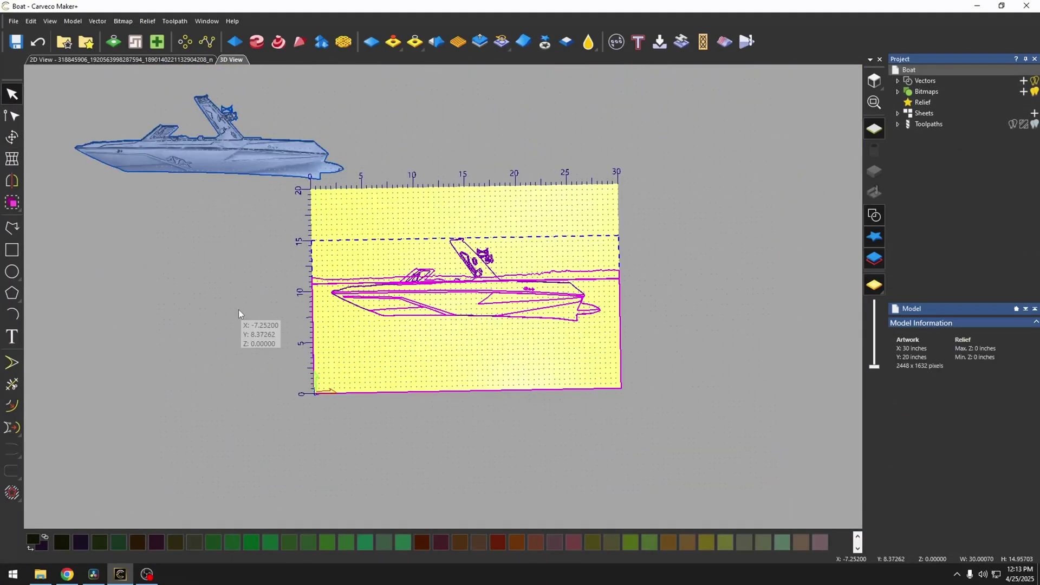
left_click_drag(638, 236, 638, 236)
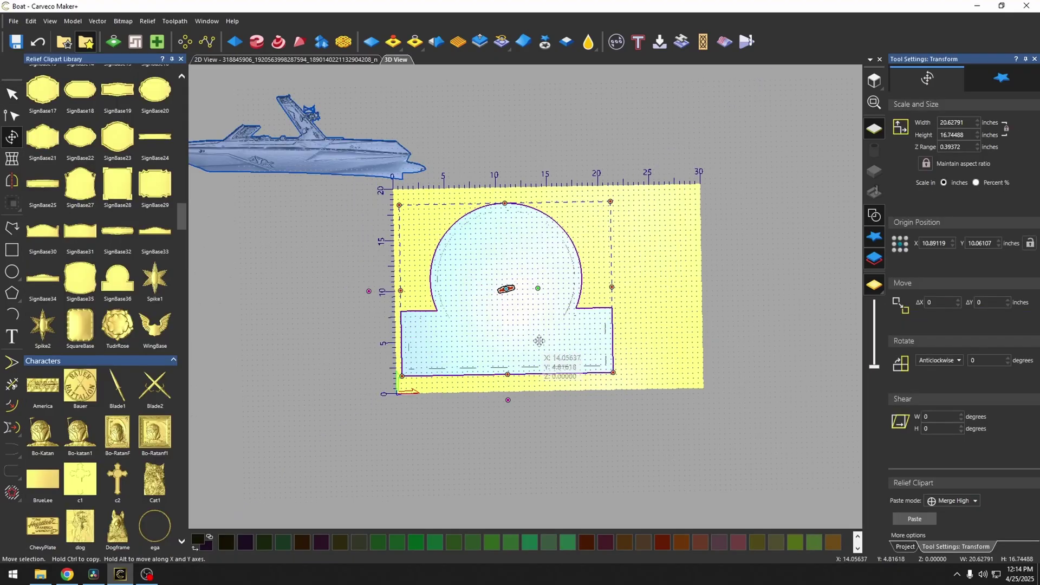
left_click_drag(553, 350, 602, 351)
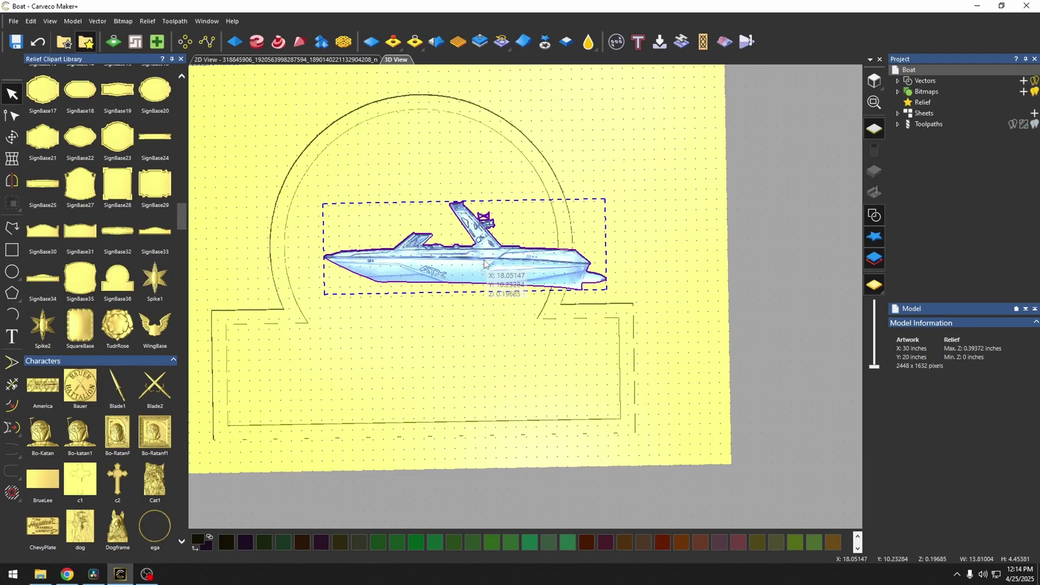
Step: Move the boat clipart into the arch above the panel and view the finished sign
left_click(485, 262)
left_click_drag(484, 263, 444, 250)
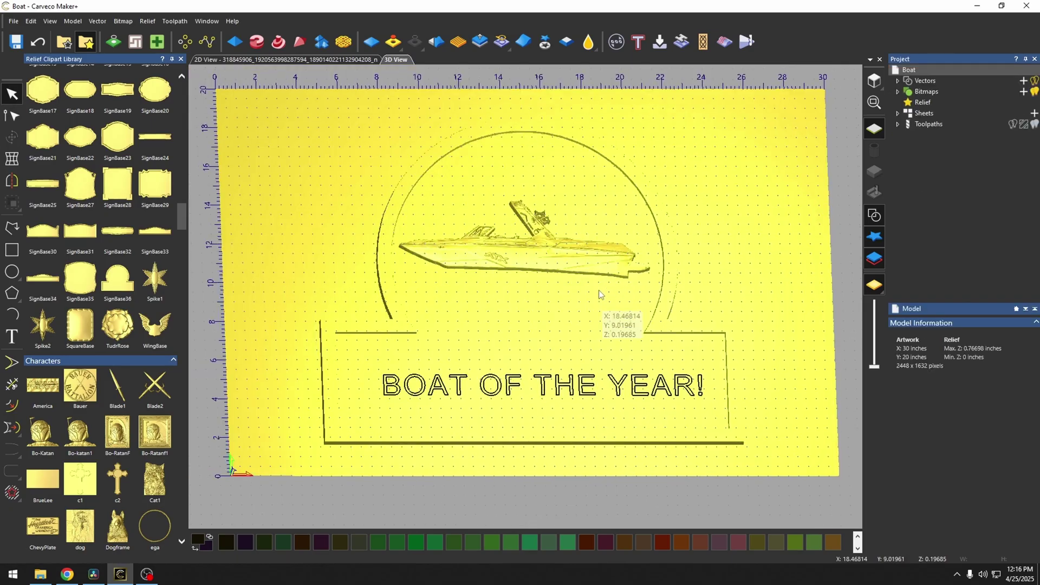
mouse_move(599, 290)
left_mouse_down()
mouse_move(637, 261)
mouse_move(724, 287)
mouse_move(696, 287)
mouse_move(702, 304)
left_mouse_up()
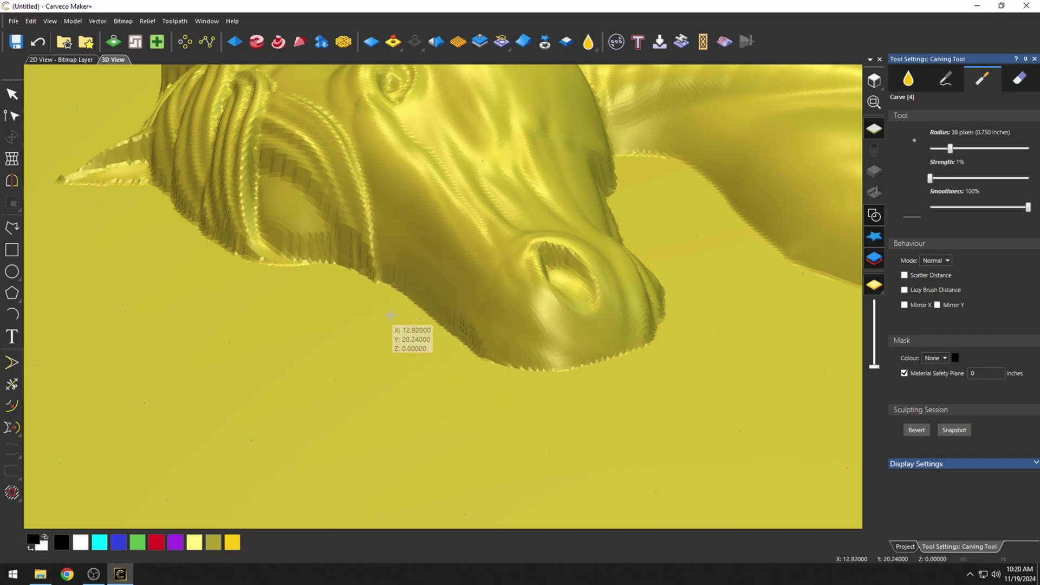
Step: Carve a shallow dent (radius 38 px, strength 1%) beside the horse's nose and inspect it
left_click(452, 396)
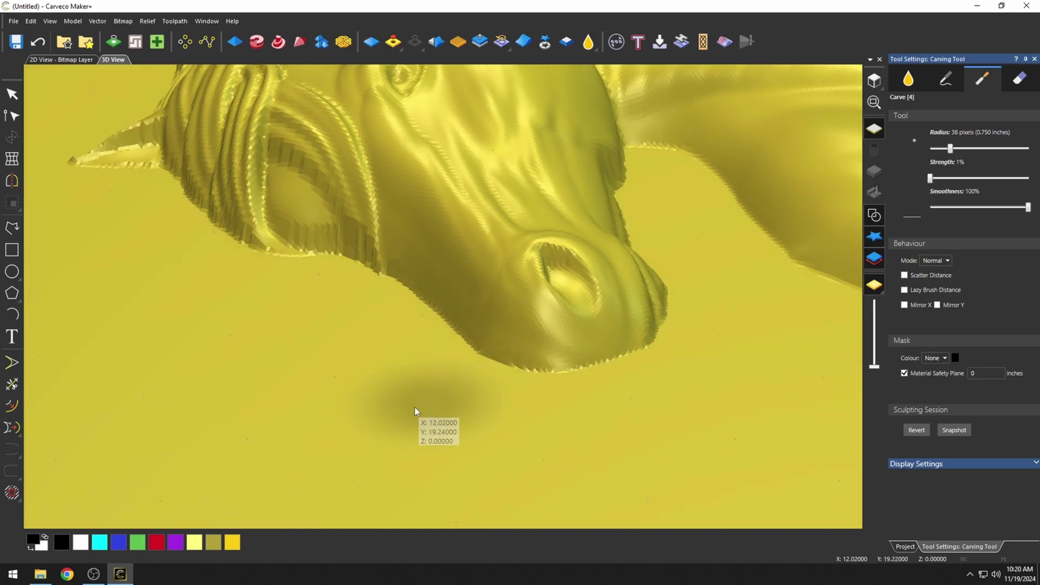
middle_click_drag(418, 418, 520, 395)
scroll(520, 395, "up", 3)
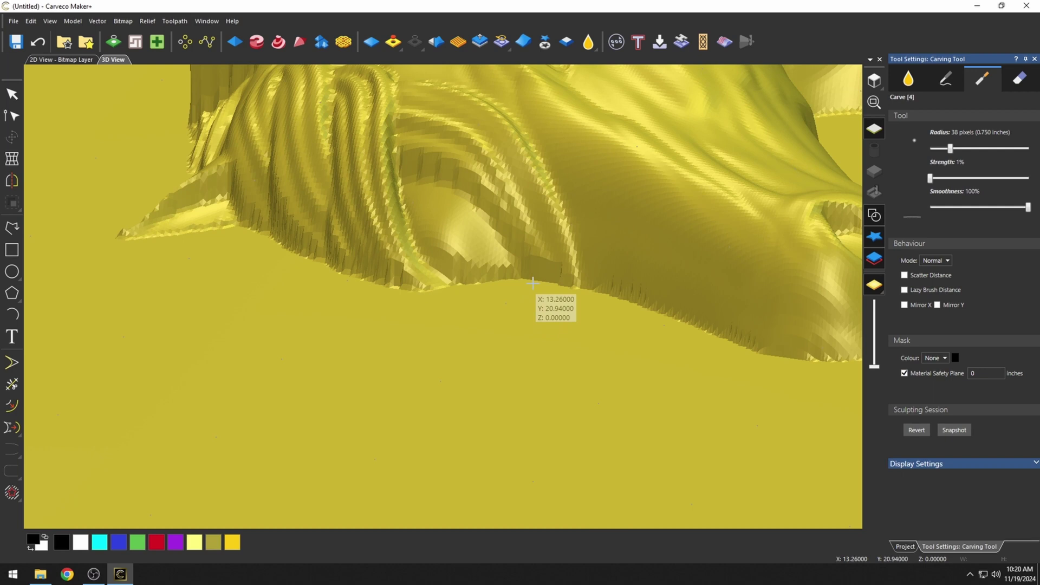
scroll(536, 305, "down", 3)
mouse_move(390, 310)
middle_mouse_down()
mouse_move(385, 409)
mouse_move(513, 398)
mouse_move(525, 365)
mouse_move(347, 381)
mouse_move(529, 348)
middle_mouse_up()
scroll(522, 391, "up", 5)
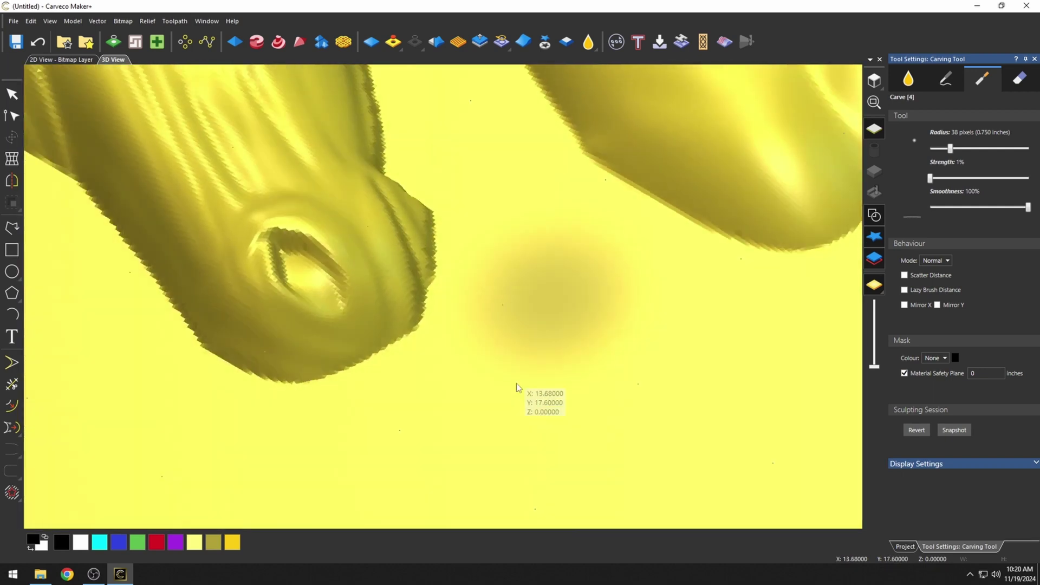
middle_click_drag(523, 390, 325, 349)
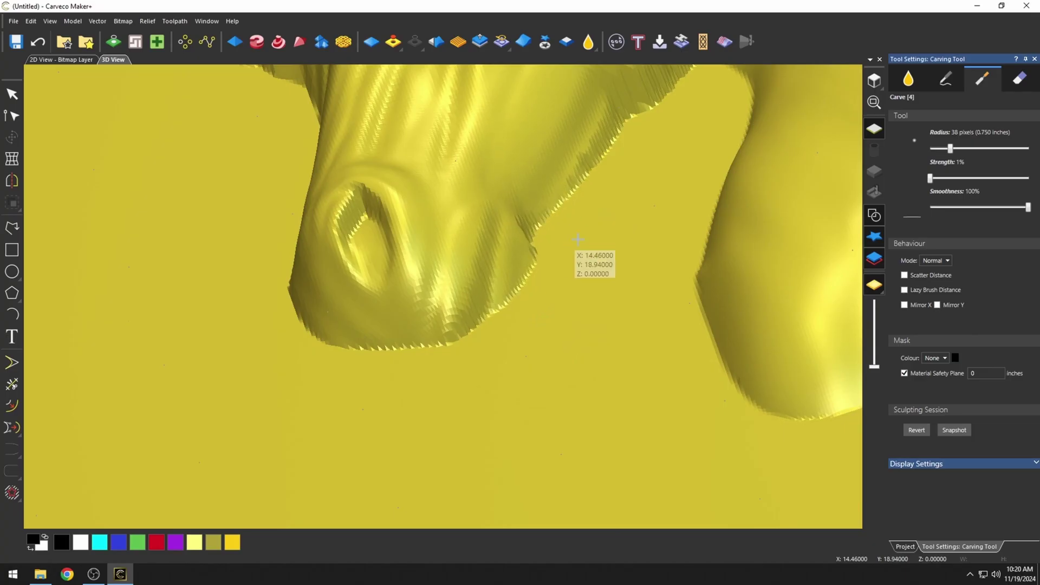